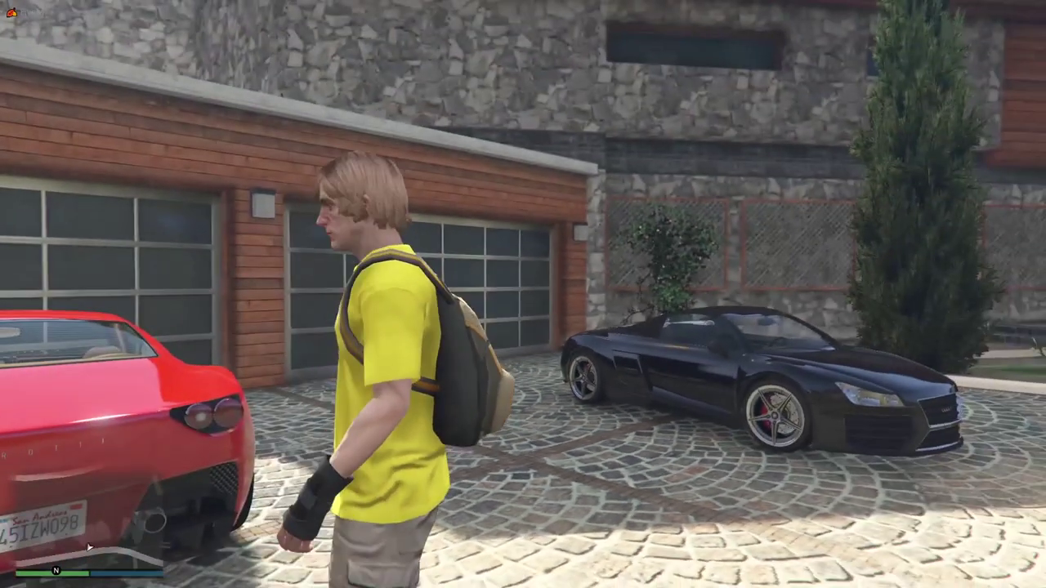
# Start a new game recording from vMenu's recording options while standing in front of the garage with the parked cars.
pyautogui.press('w')
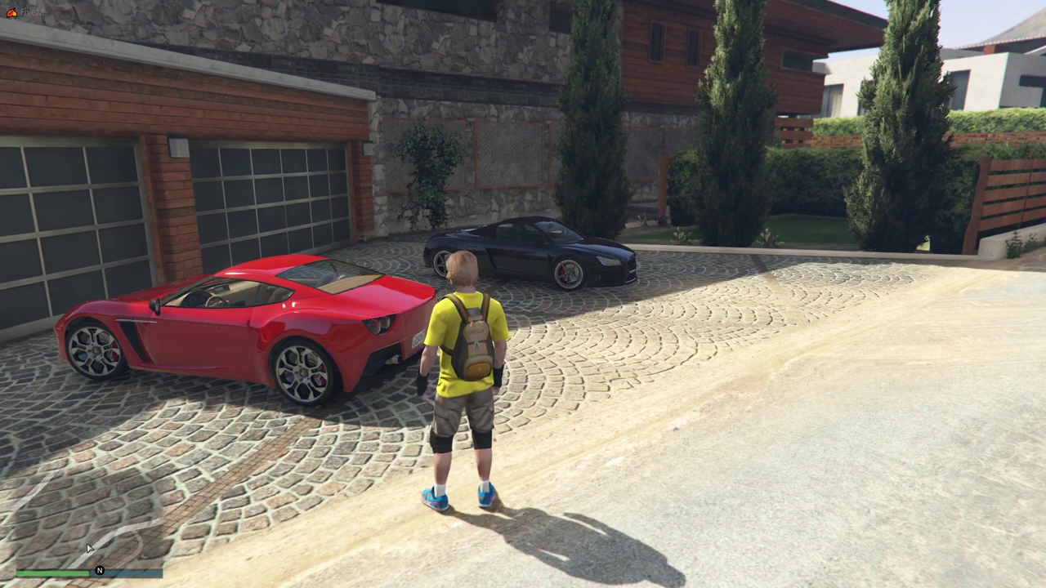
pyautogui.press('m')
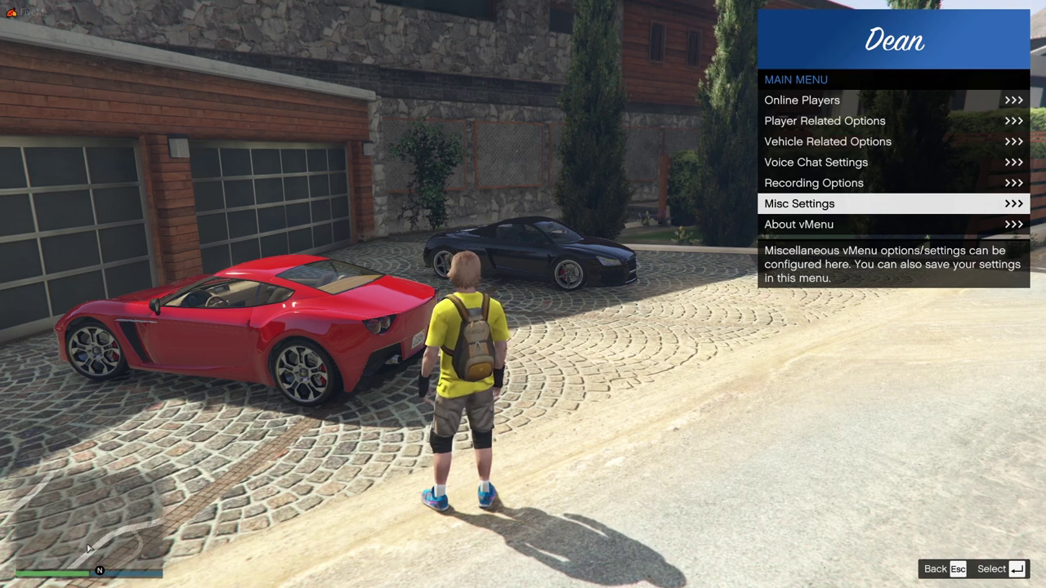
pyautogui.press('Up')
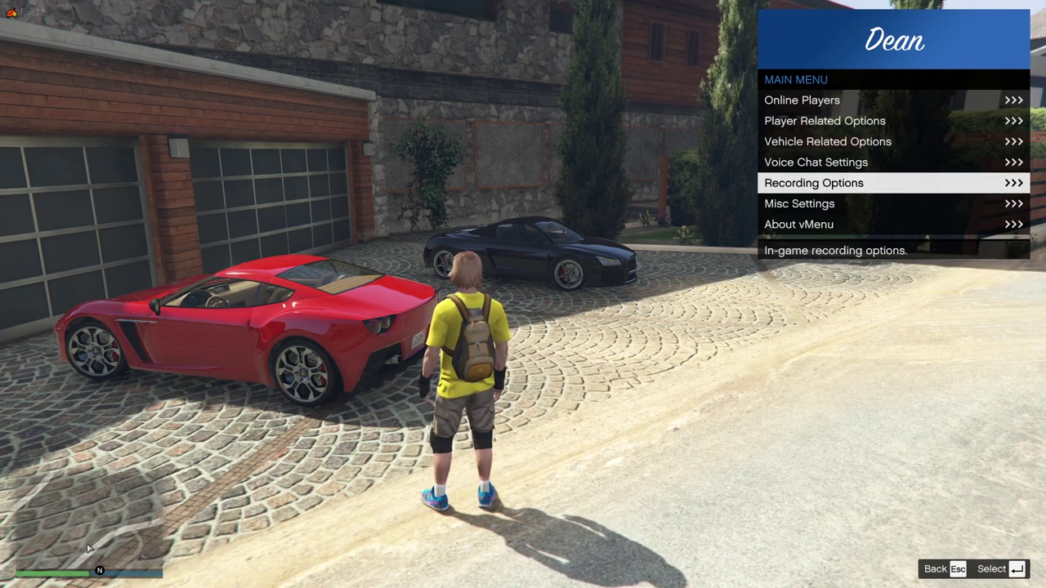
pyautogui.press('Return')
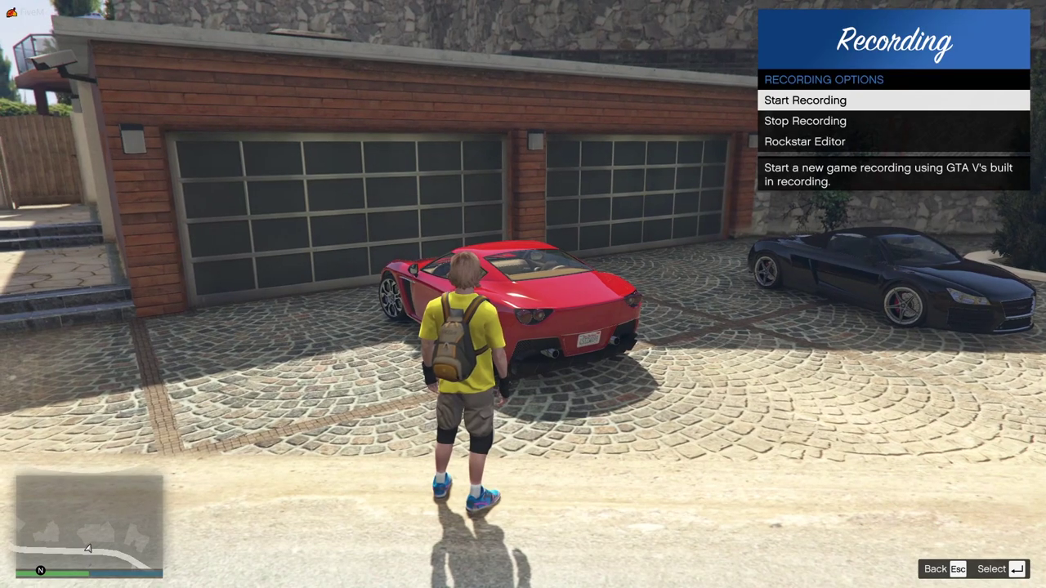
pyautogui.press('m')
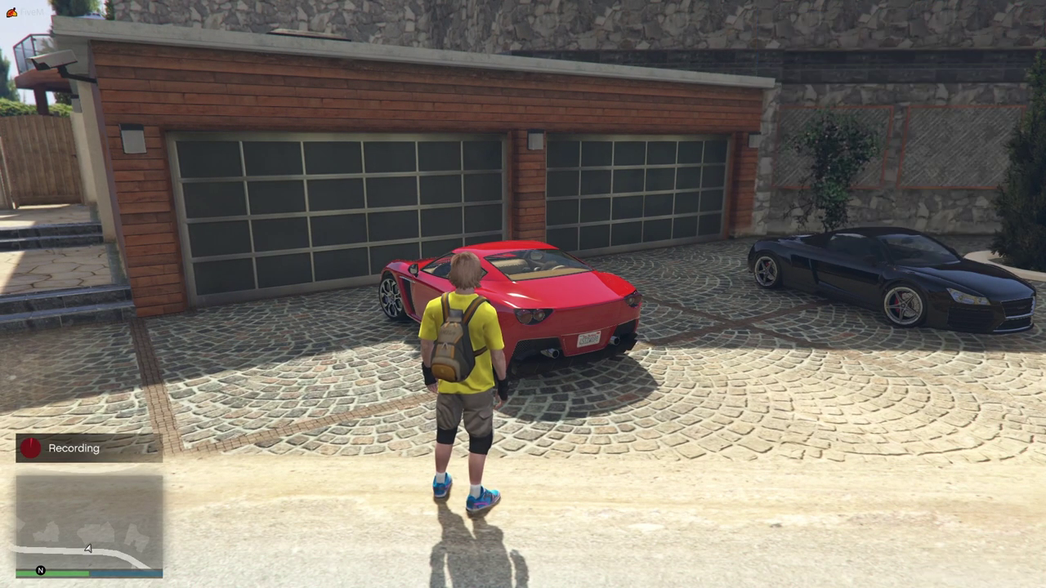
# Drive the red car out onto the road, and stop and save the game recording.
pyautogui.press('w')
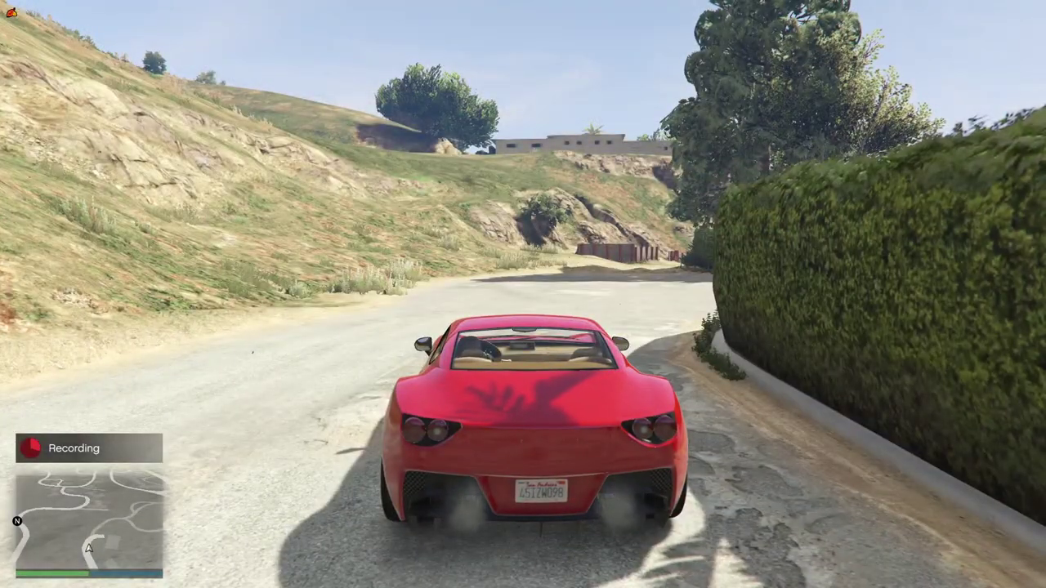
pyautogui.press('m')
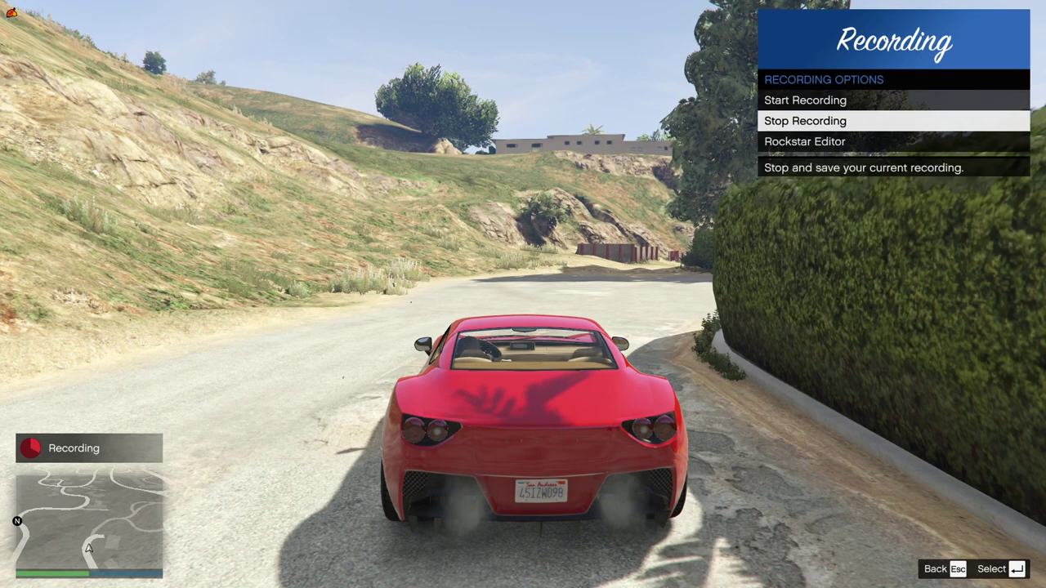
pyautogui.press('Return')
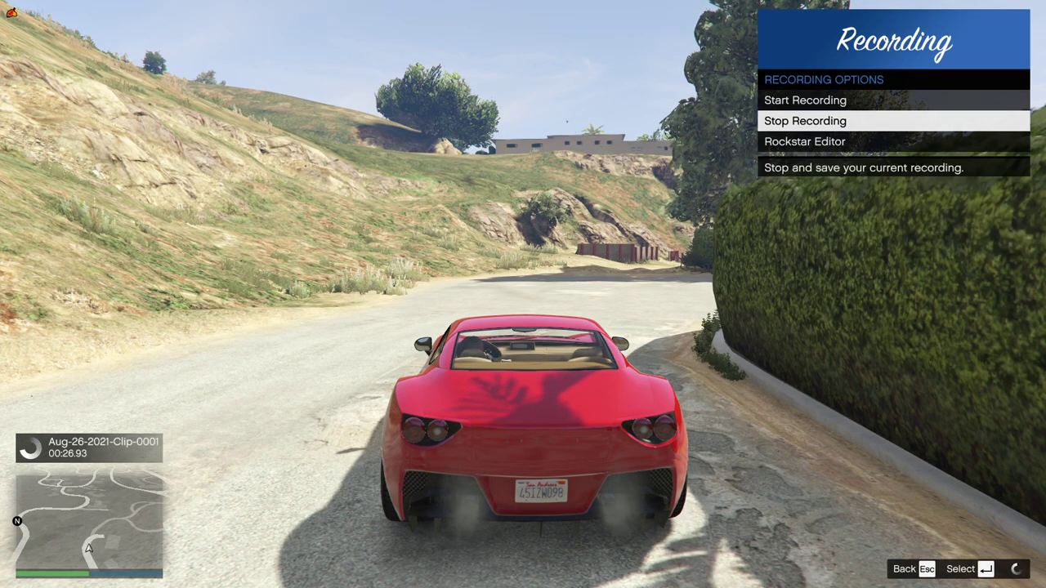
pyautogui.press('Escape')
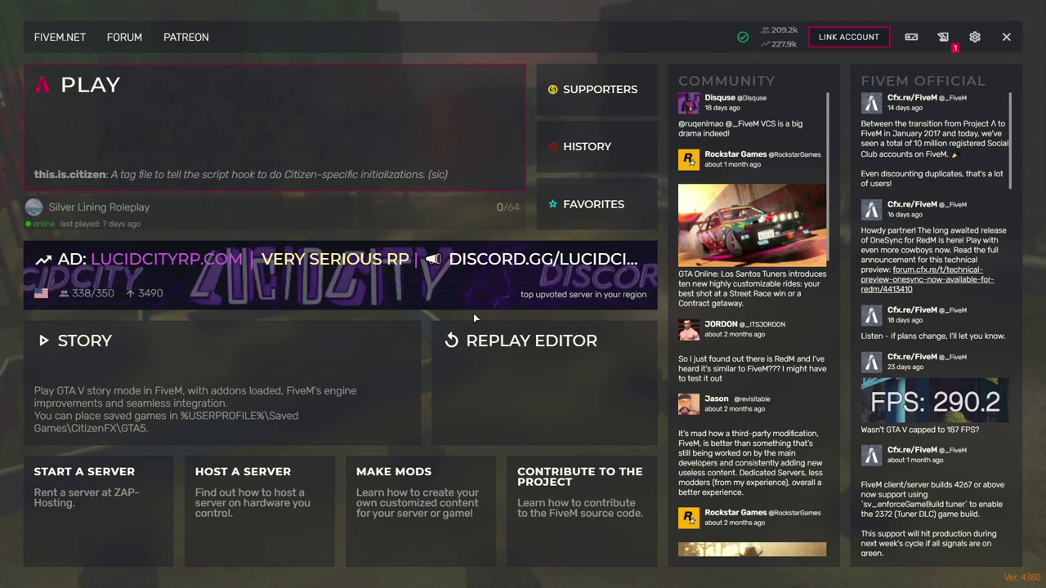
# Launch the Replay Editor from the FiveM main screen and create a new project, accepting the loss of unsaved progress.
pyautogui.click(519, 363)
pyautogui.click(523, 352)
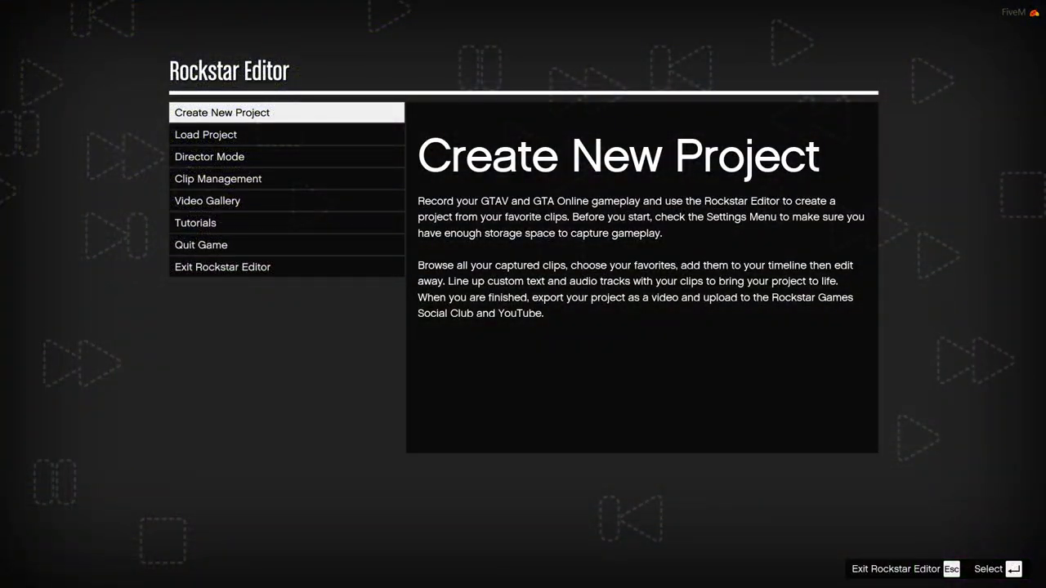
pyautogui.click(275, 121)
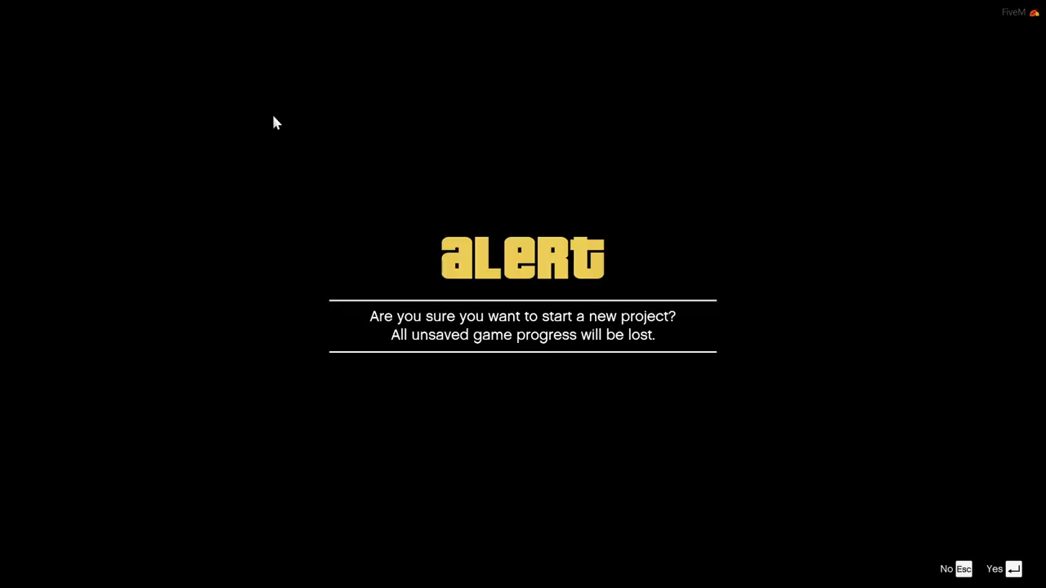
pyautogui.press('Return')
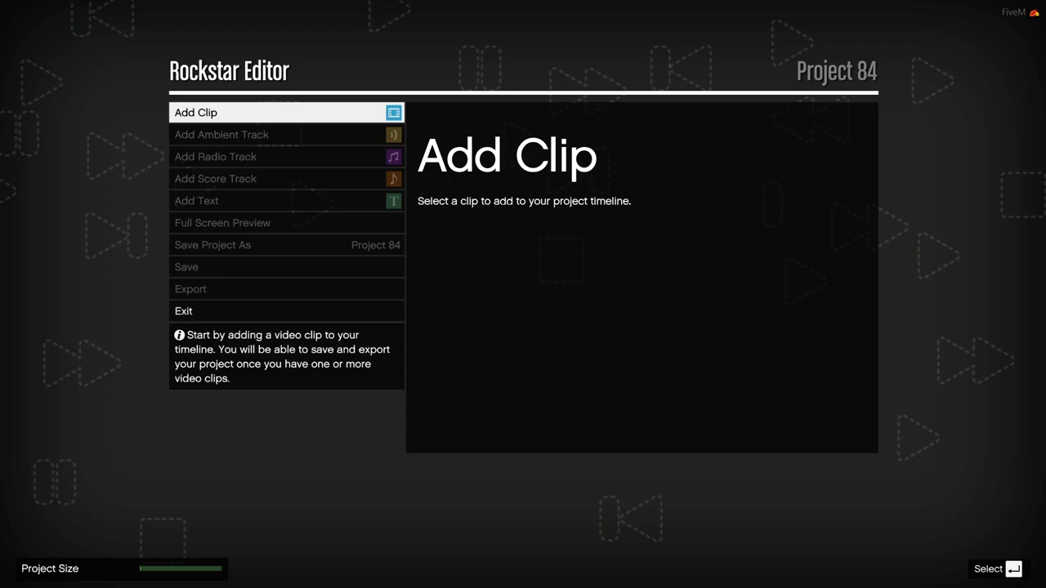
# Add the clip Aug-26-2021-Clip-0001 to the project timeline.
pyautogui.press('Return')
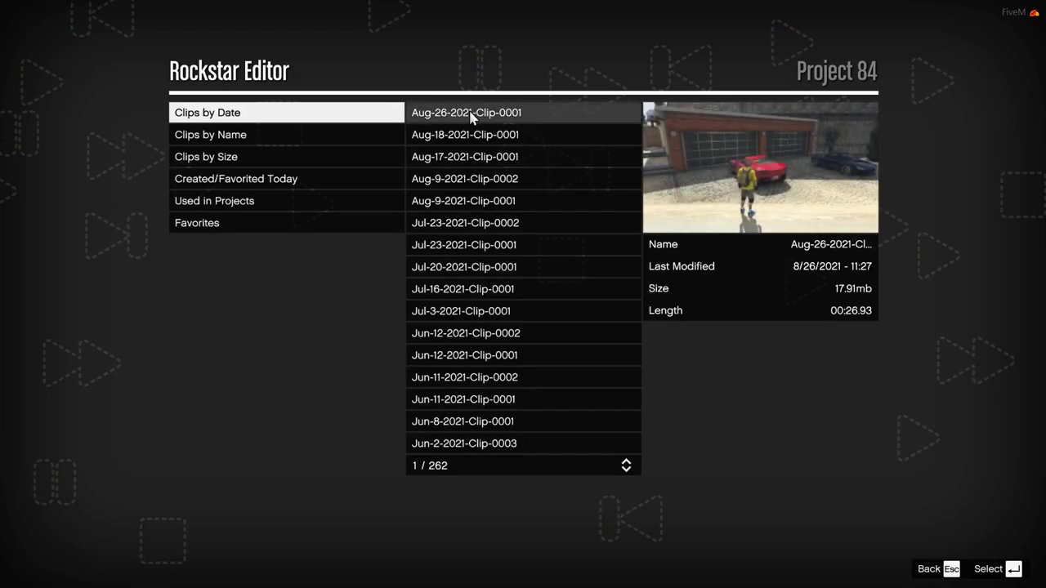
pyautogui.click(479, 118)
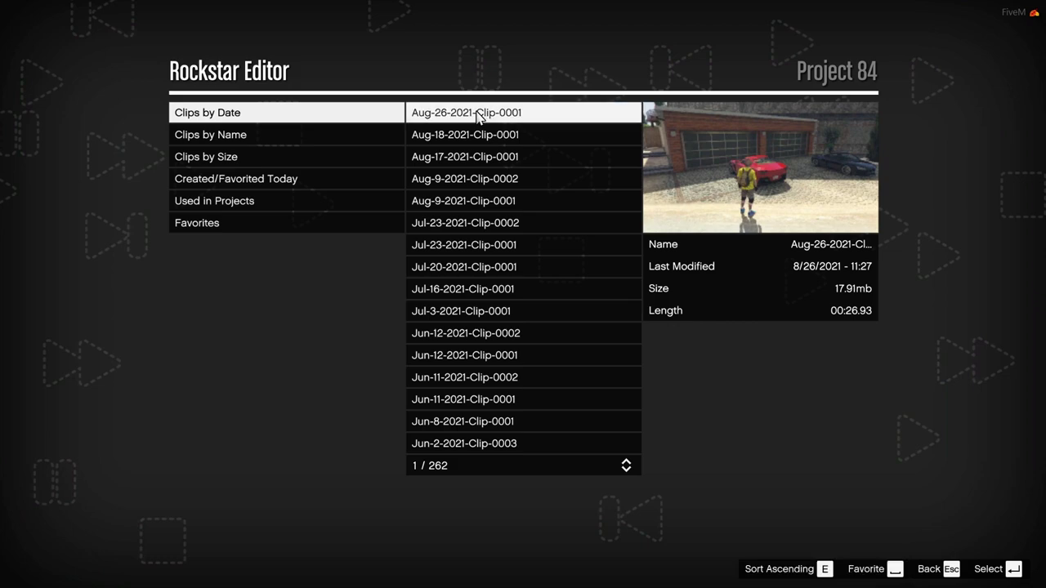
pyautogui.click(479, 117)
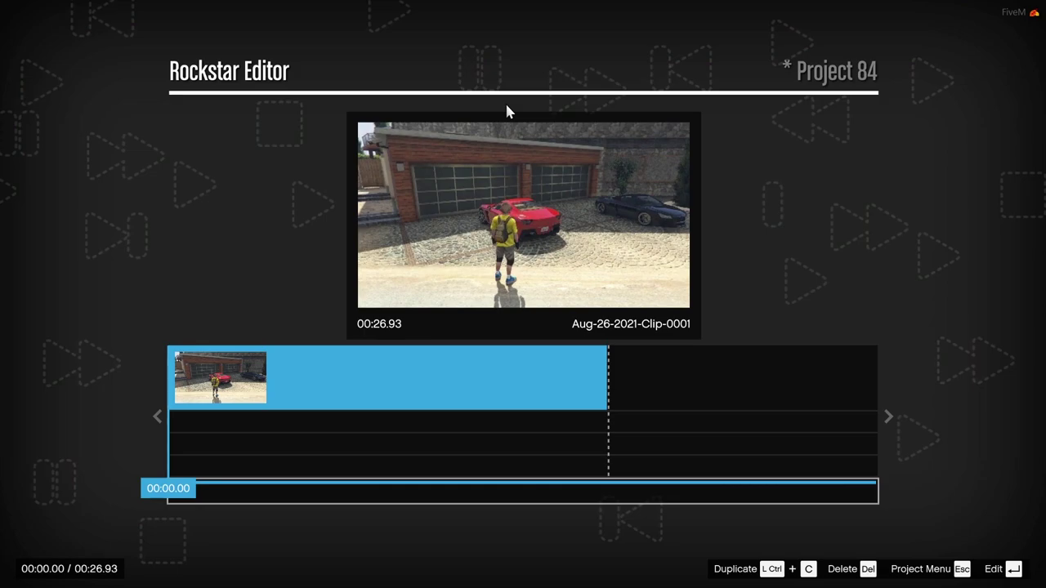
# Open the added clip for editing and set the start marker's camera type to Free Camera.
pyautogui.press('Return')
pyautogui.press('Return')
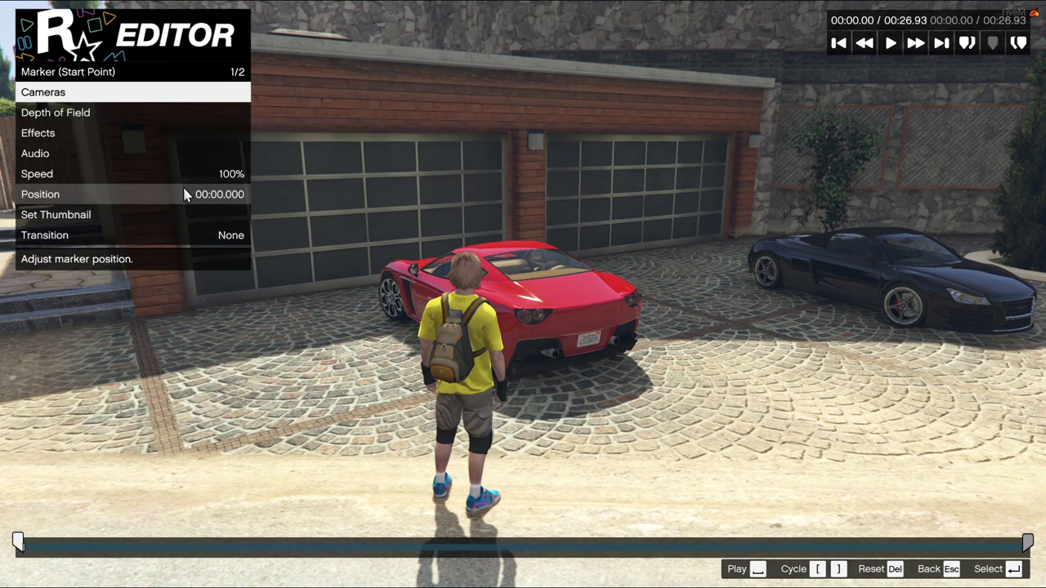
pyautogui.click(200, 94)
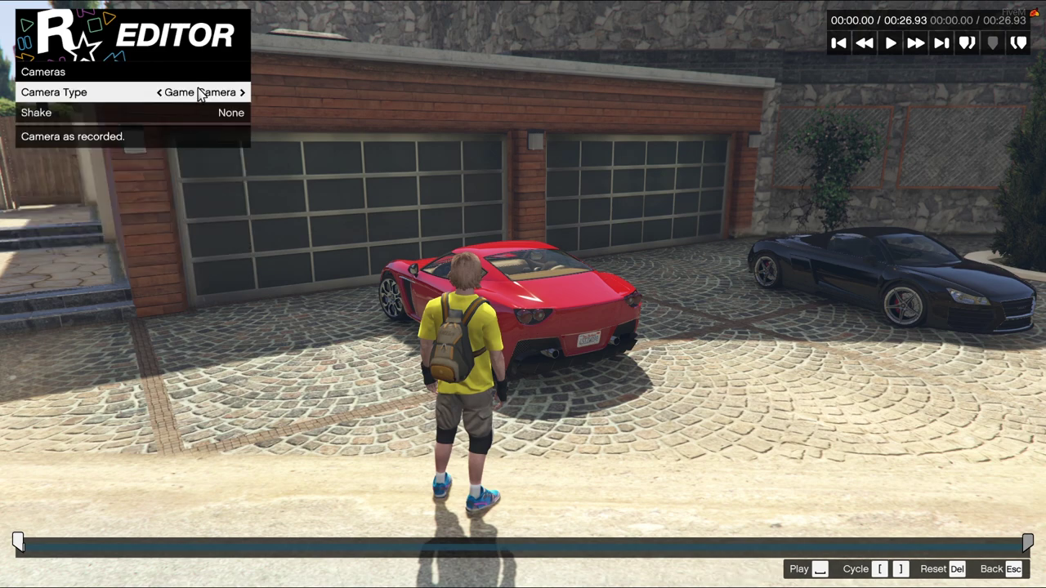
pyautogui.click(242, 93)
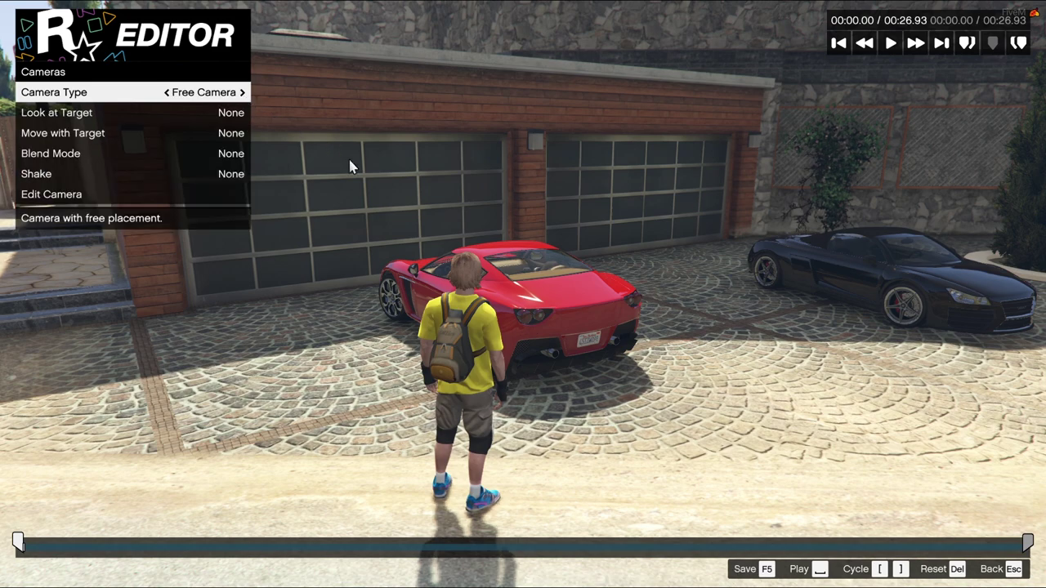
# Place the start marker's free camera high beside the garage wall, looking down over both cars towards the character on the road.
pyautogui.click(175, 196)
pyautogui.press('s')
pyautogui.moveTo(422, 246); pyautogui.dragTo(474, 164)
pyautogui.press('a')
pyautogui.press('w')
pyautogui.moveTo(523, 295); pyautogui.dragTo(278, 294)
pyautogui.press('d')
pyautogui.press('w')
pyautogui.moveTo(524, 295); pyautogui.dragTo(817, 250)
pyautogui.press('a')
pyautogui.press('s')
pyautogui.moveTo(523, 294); pyautogui.dragTo(818, 294)
pyautogui.moveTo(523, 295); pyautogui.dragTo(425, 253)
pyautogui.press('w')
pyautogui.press('d')
pyautogui.moveTo(523, 294); pyautogui.dragTo(850, 286)
pyautogui.press('w')
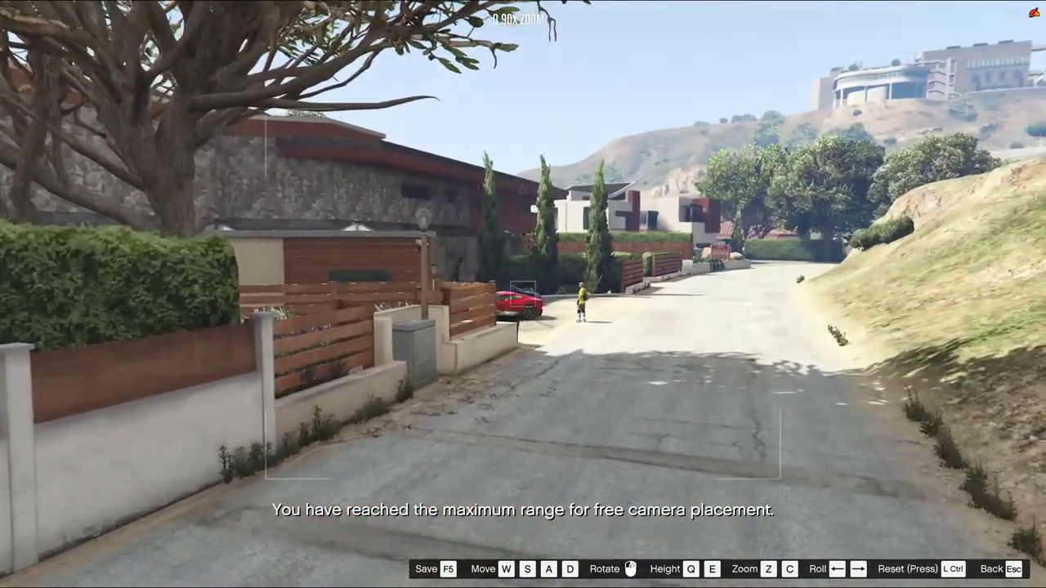
pyautogui.press('w')
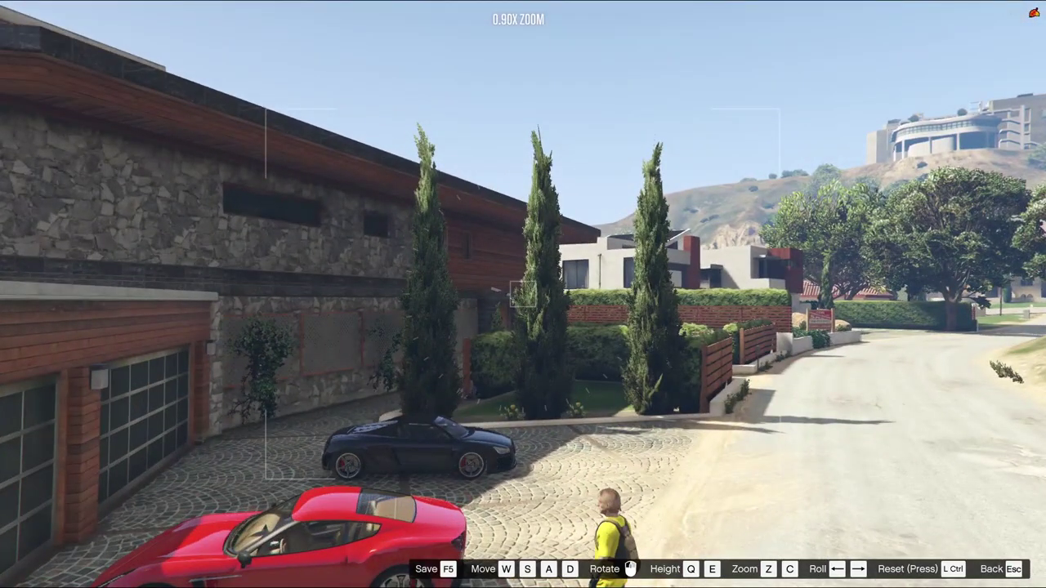
pyautogui.press('s')
pyautogui.moveTo(523, 295); pyautogui.dragTo(400, 368)
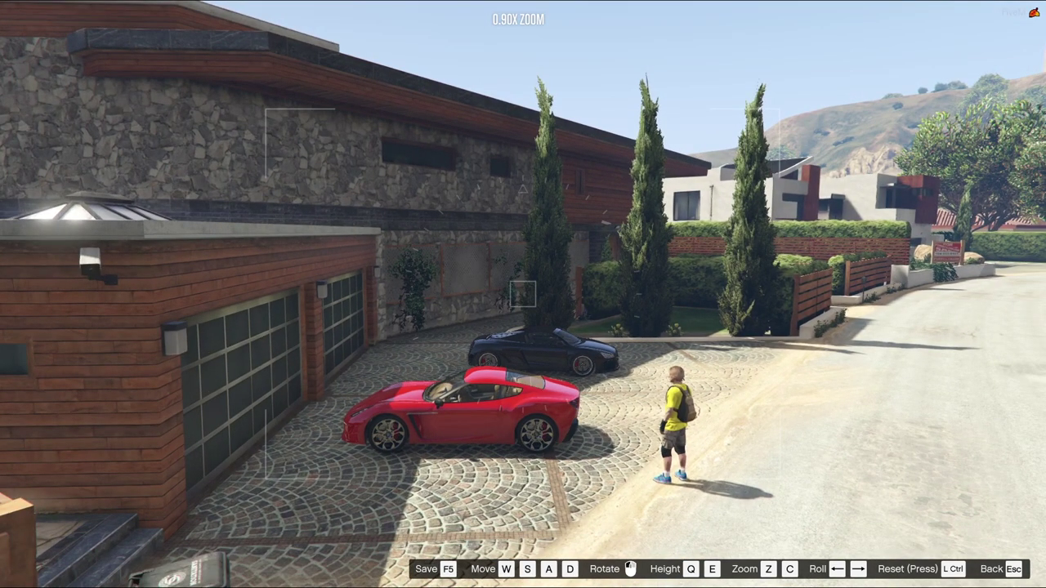
pyautogui.moveTo(524, 295); pyautogui.dragTo(278, 286)
pyautogui.press('w')
pyautogui.press('d')
pyautogui.moveTo(523, 294); pyautogui.dragTo(1013, 295)
pyautogui.press('d')
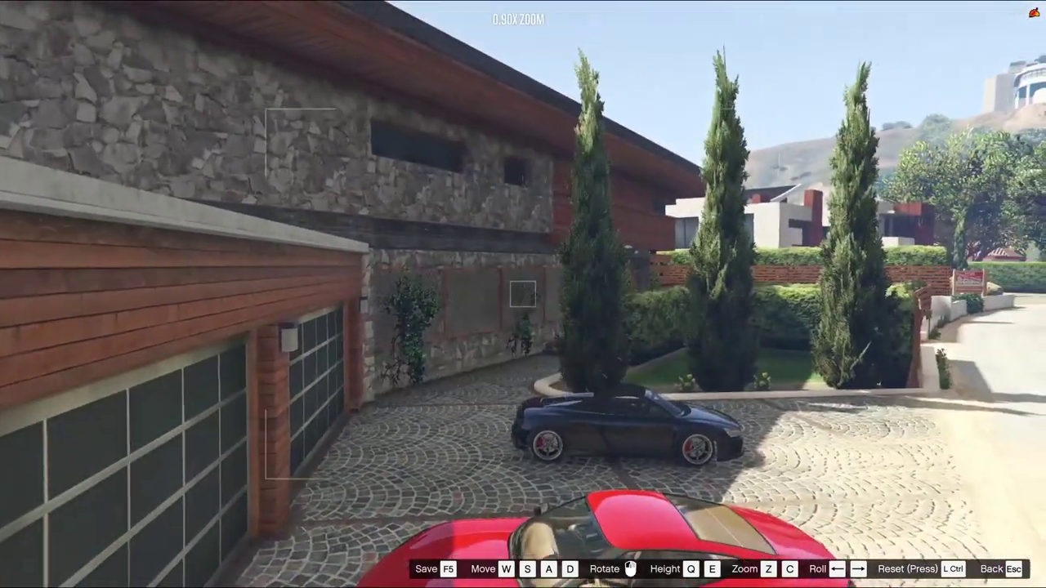
pyautogui.moveTo(524, 294); pyautogui.dragTo(286, 359)
pyautogui.press('w')
pyautogui.press('w')
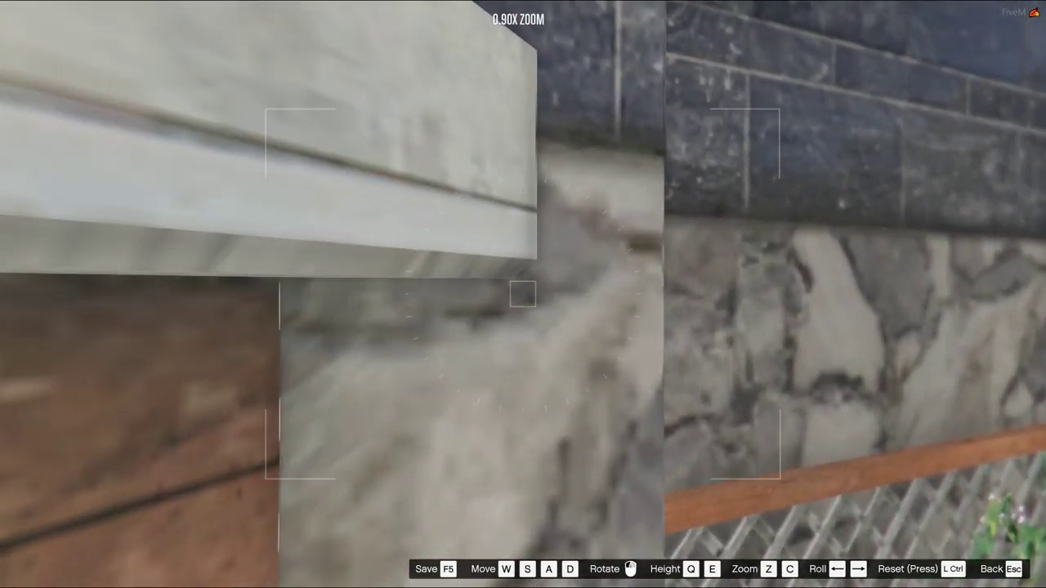
pyautogui.moveTo(523, 294); pyautogui.dragTo(1026, 323)
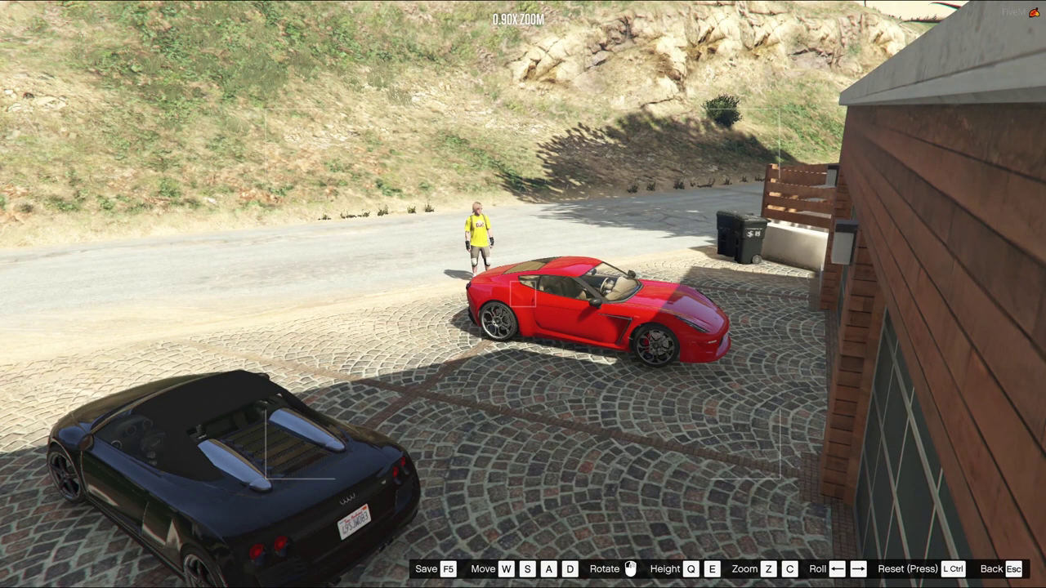
pyautogui.press('d')
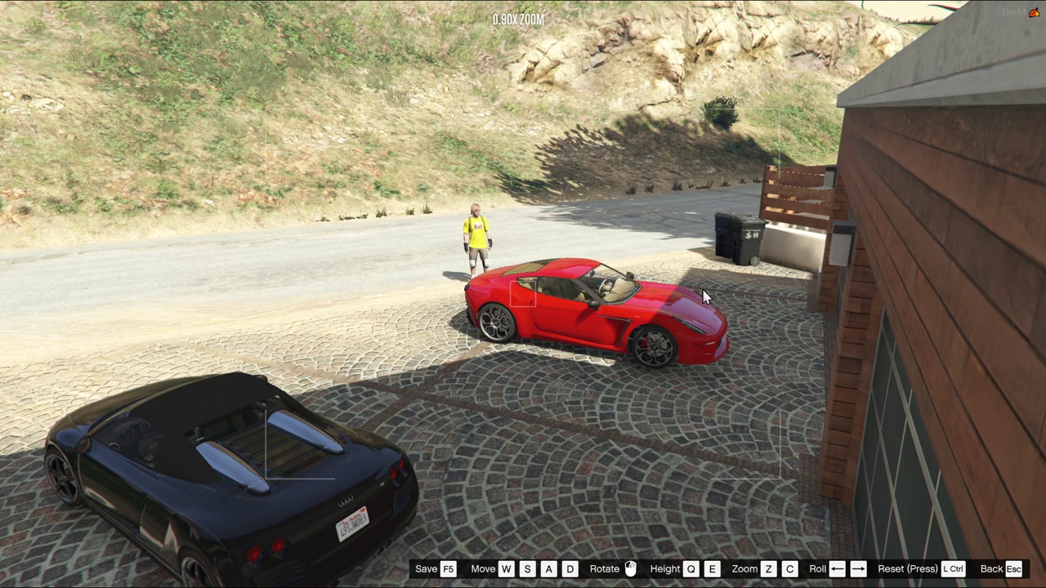
pyautogui.press('Escape')
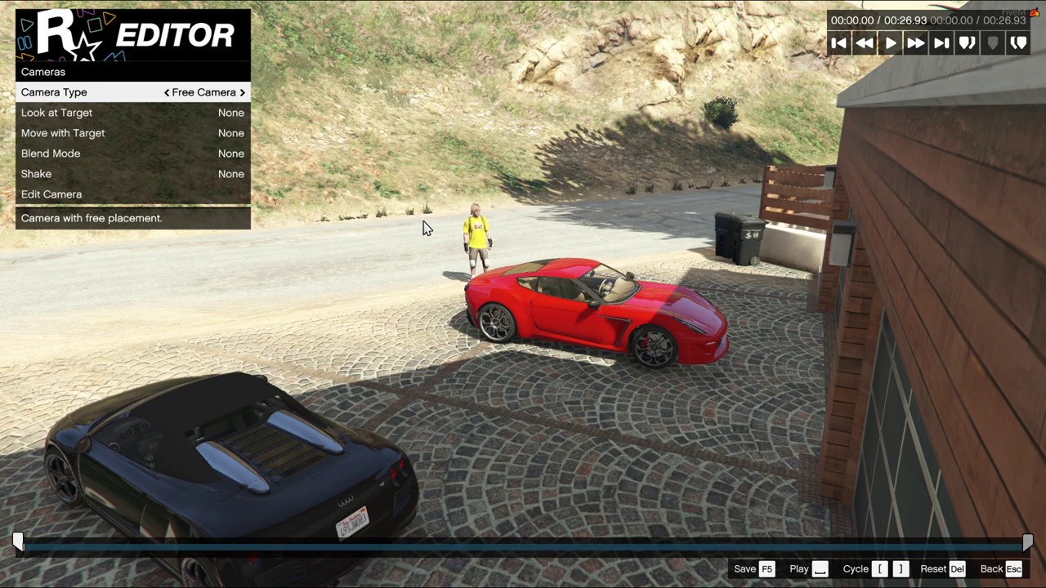
pyautogui.press('Escape')
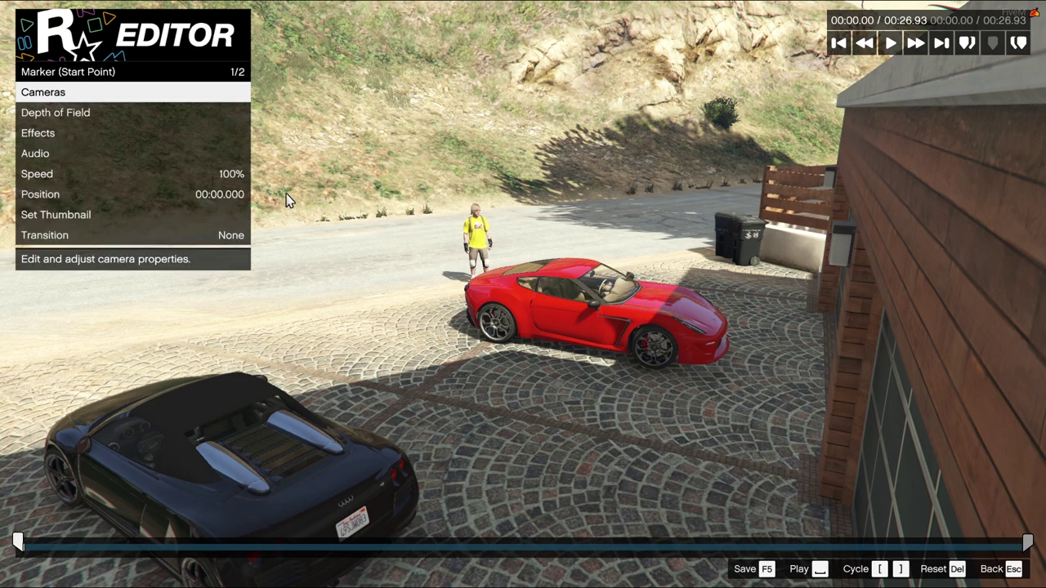
# Set the start marker's visual effects filter to Aisle Seven.
pyautogui.click(182, 134)
pyautogui.click(182, 133)
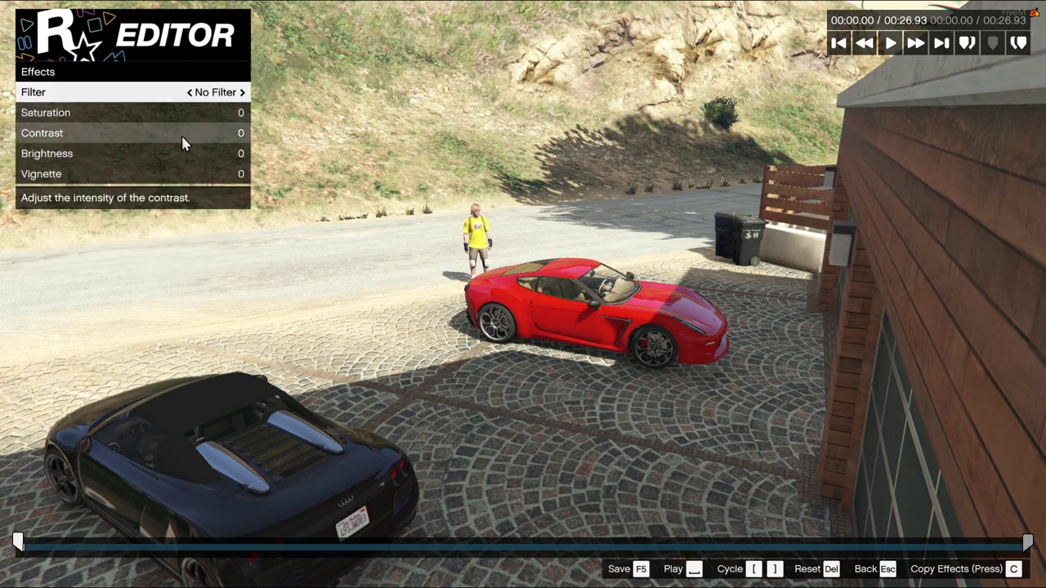
pyautogui.click(193, 97)
pyautogui.click(191, 98)
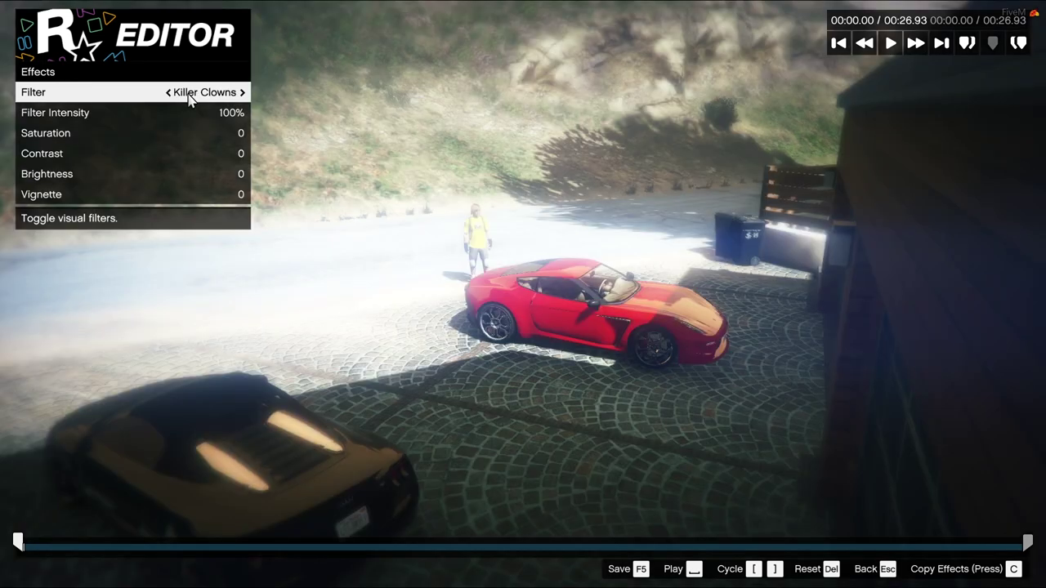
pyautogui.click(190, 98)
pyautogui.click(189, 98)
pyautogui.click(189, 98)
pyautogui.click(190, 98)
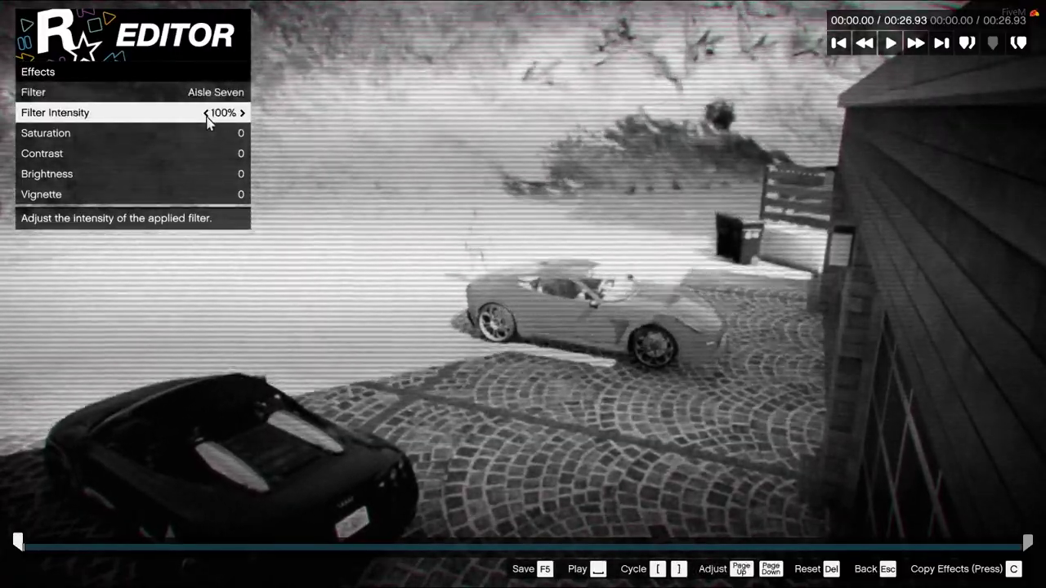
# Reduce the Aisle Seven filter's intensity to 25%.
pyautogui.click(207, 115)
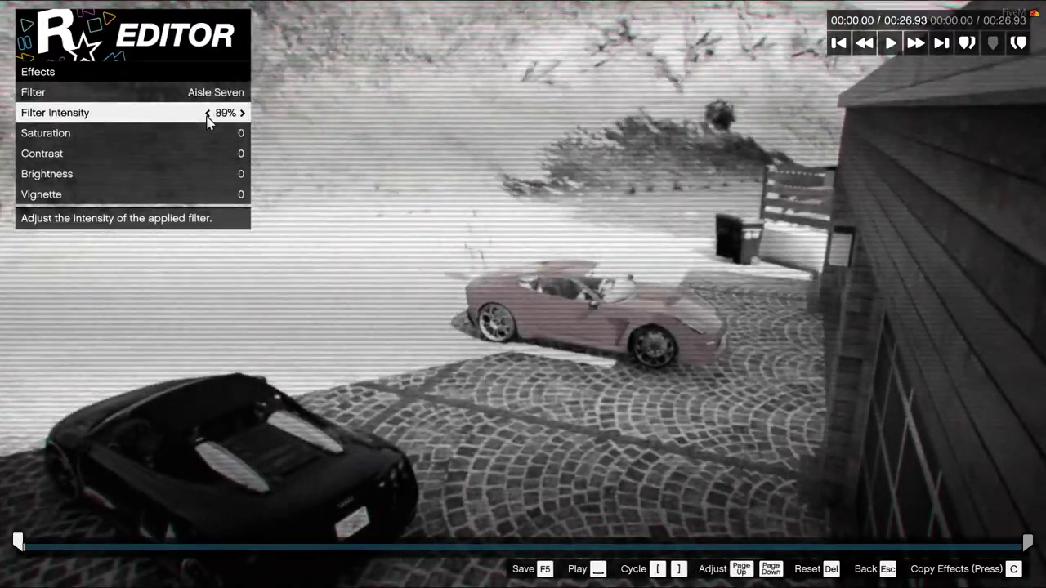
pyautogui.moveTo(207, 120); pyautogui.dragTo(210, 121)
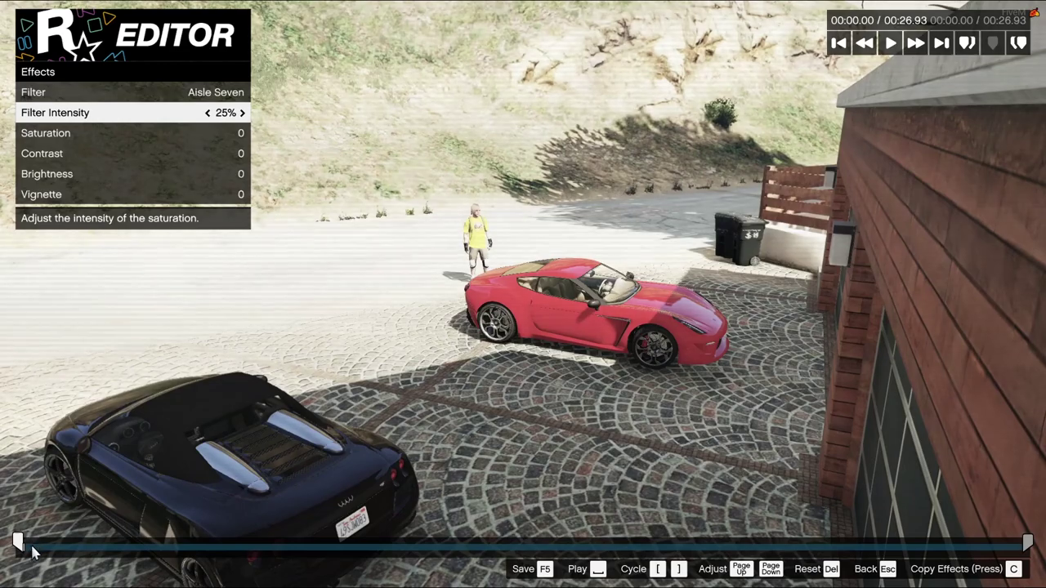
pyautogui.press('Escape')
# Scrub the clip to about 00:04.07, where the character is beside the red car, and add a marker there.
pyautogui.click(207, 548)
pyautogui.moveTo(206, 549); pyautogui.dragTo(44, 550)
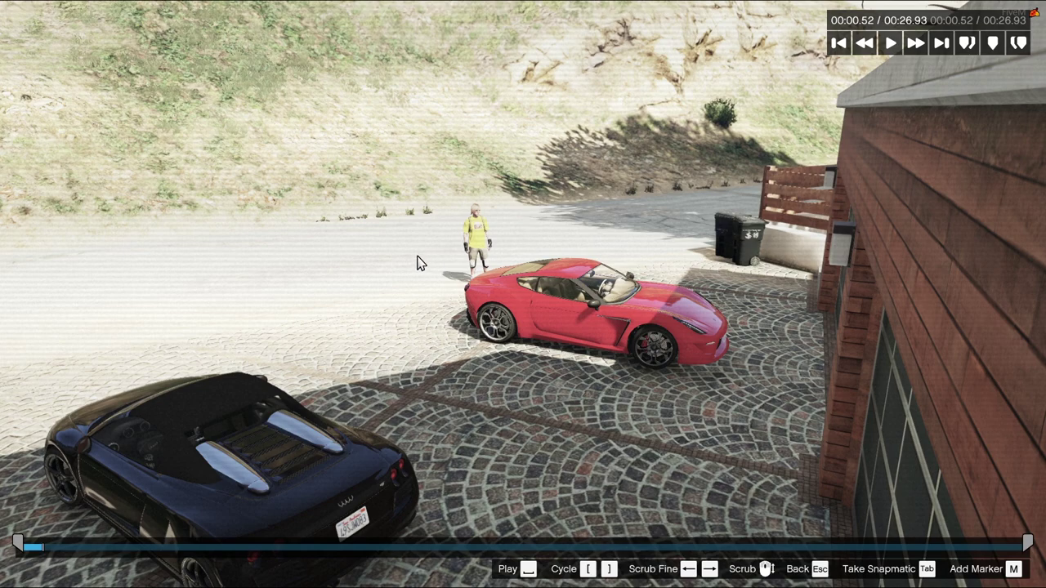
pyautogui.moveTo(84, 549); pyautogui.dragTo(176, 549)
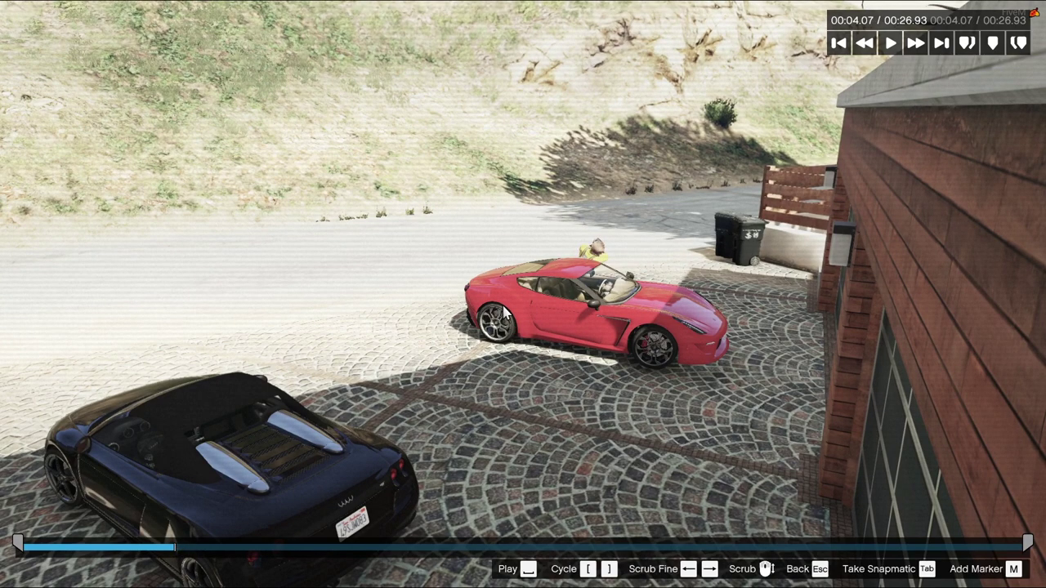
pyautogui.press('m')
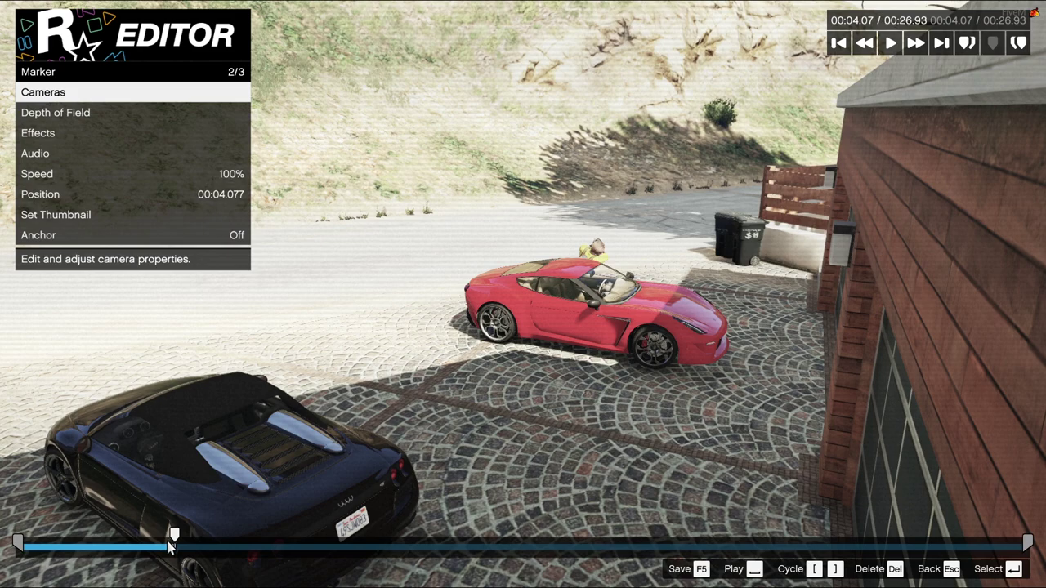
# Place the second marker's free camera behind the wooden fence, looking back over the driveway at the character, both cars and the road.
pyautogui.click(212, 95)
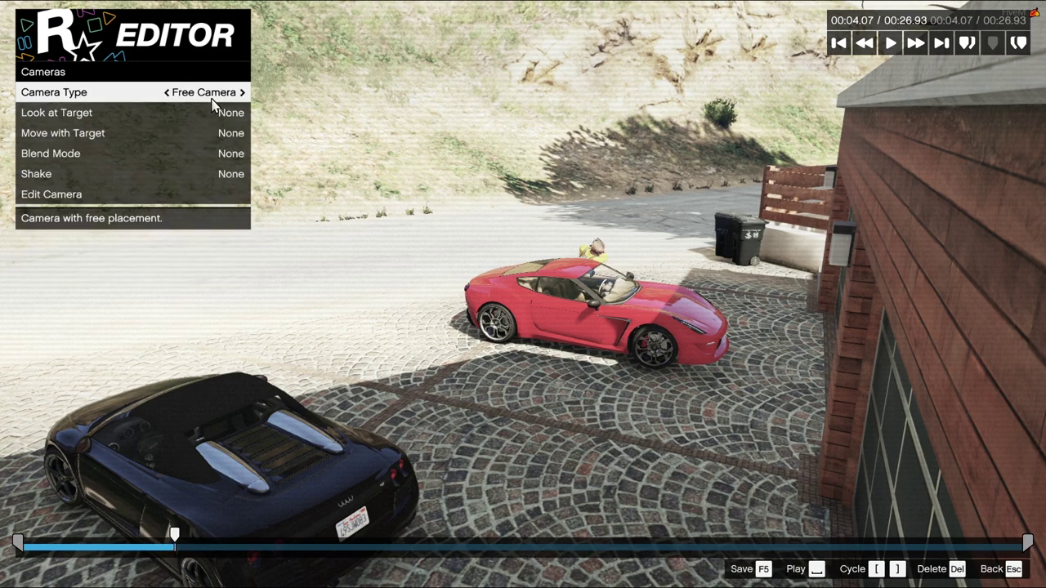
pyautogui.click(181, 199)
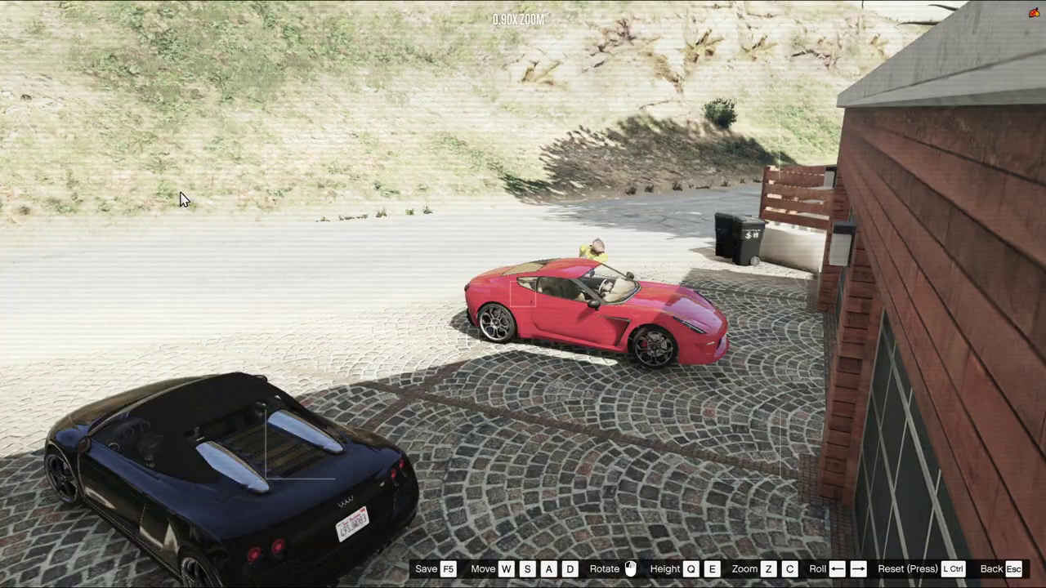
pyautogui.moveTo(561, 343); pyautogui.dragTo(670, 269)
pyautogui.press('w')
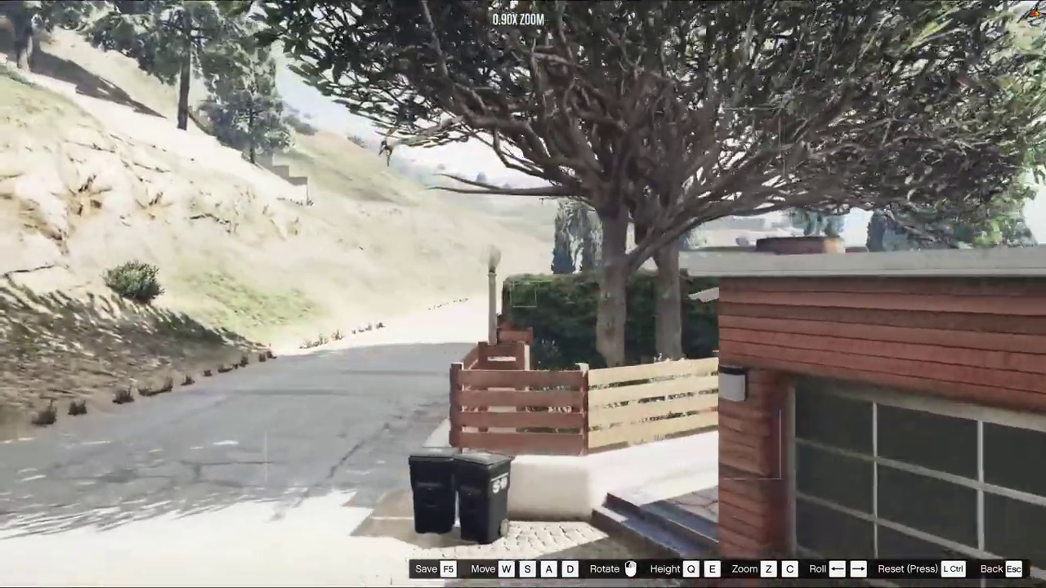
pyautogui.press('w')
pyautogui.moveTo(523, 294); pyautogui.dragTo(384, 306)
pyautogui.press('d')
pyautogui.press('w')
pyautogui.moveTo(524, 295); pyautogui.dragTo(1013, 344)
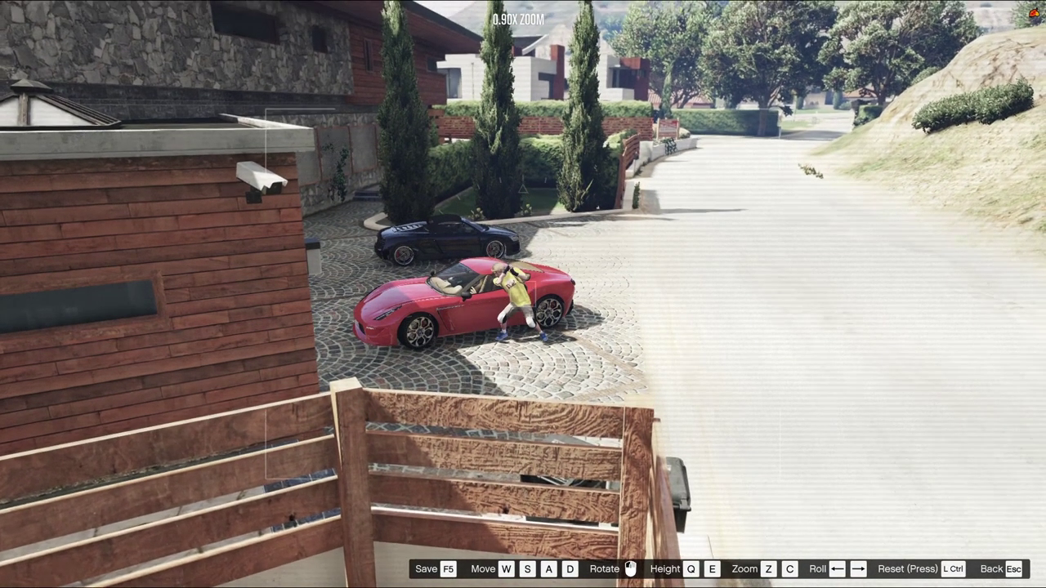
pyautogui.press('Escape')
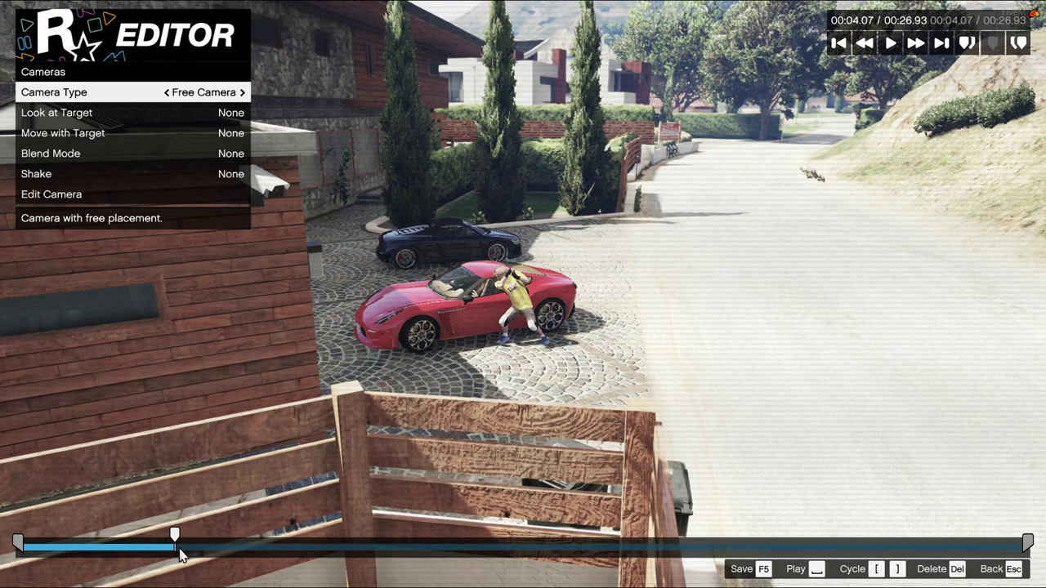
# Scrub back and forth across the second marker, and play the clip from the start to about 00:06.11 to check the camera change.
pyautogui.moveTo(170, 556); pyautogui.dragTo(81, 552)
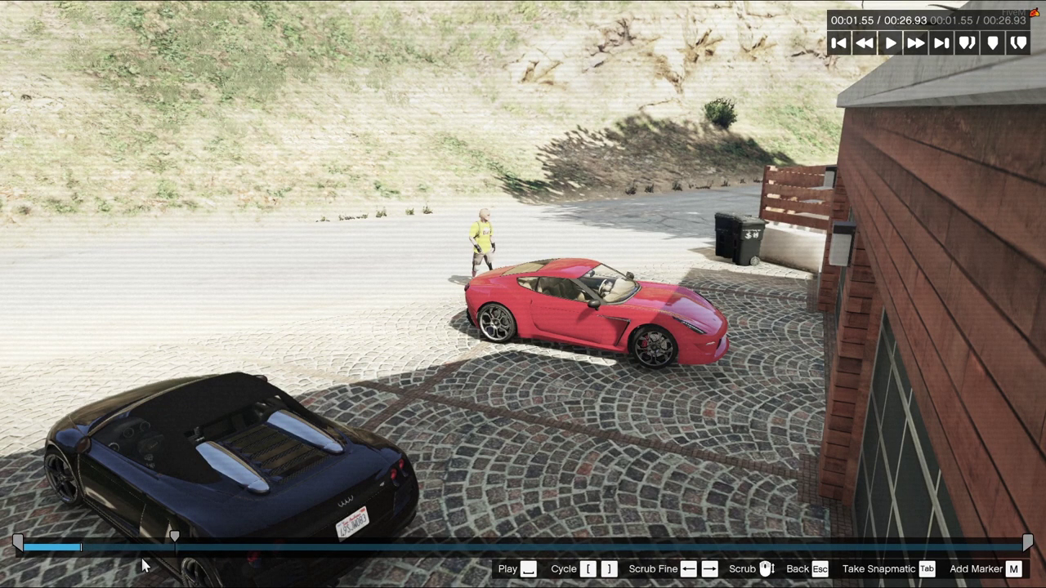
pyautogui.moveTo(135, 557); pyautogui.dragTo(194, 558)
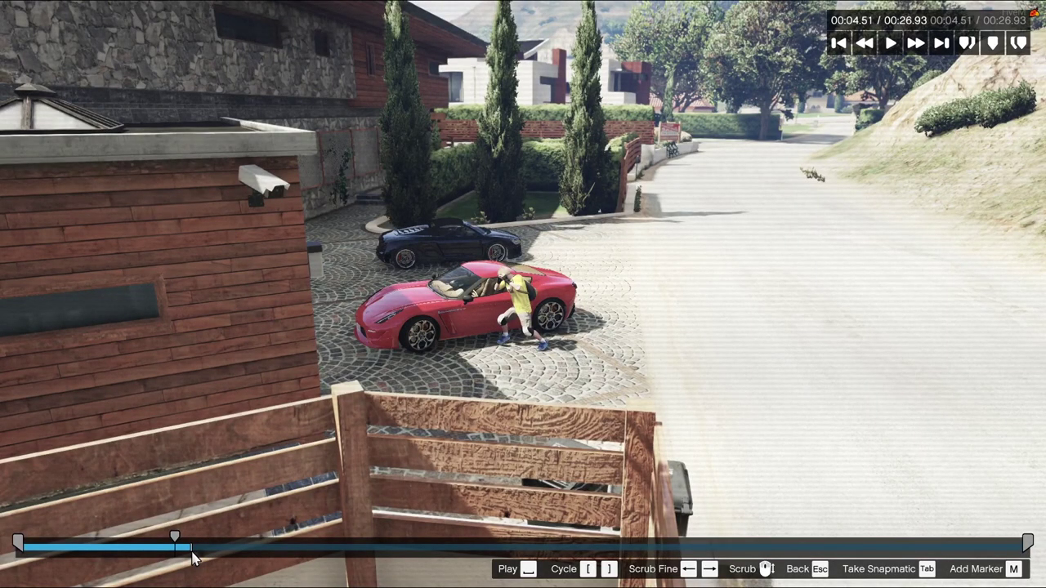
pyautogui.moveTo(194, 556); pyautogui.dragTo(18, 544)
pyautogui.press('space')
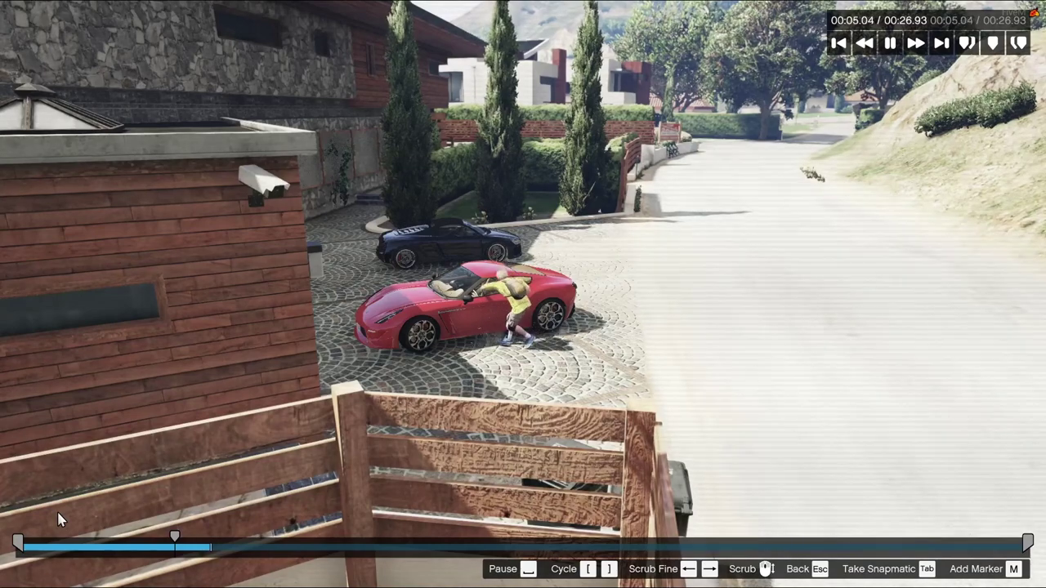
pyautogui.press('space')
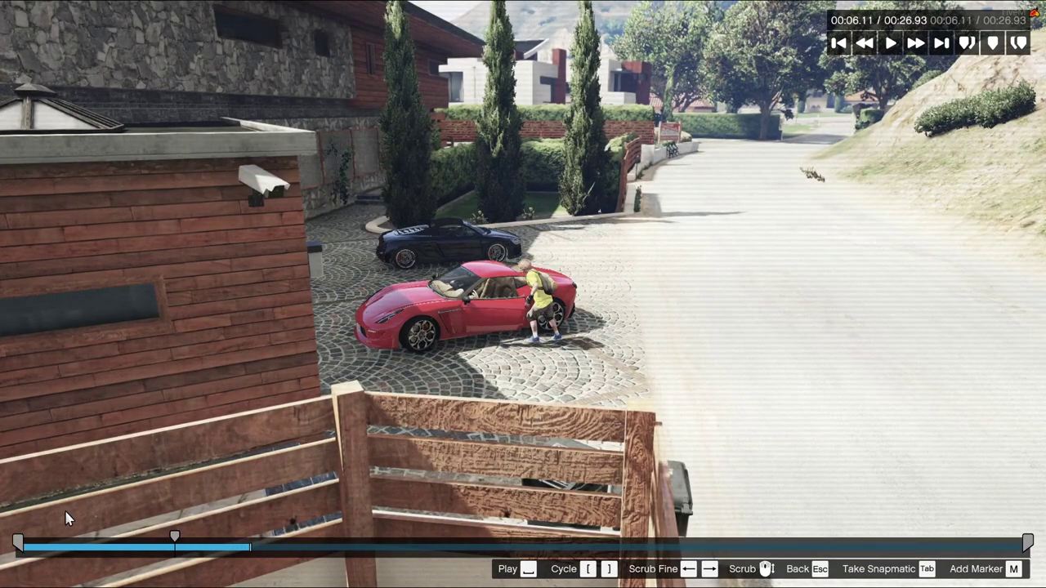